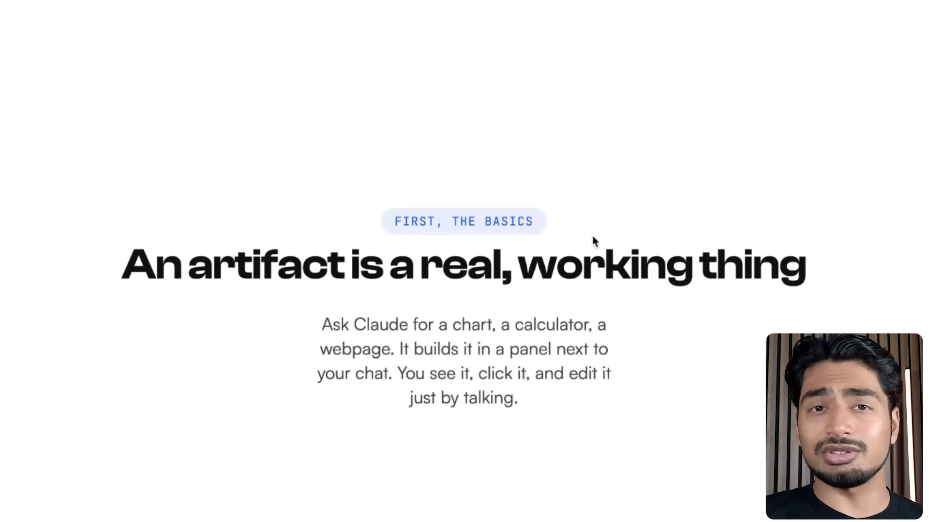
key("Right")
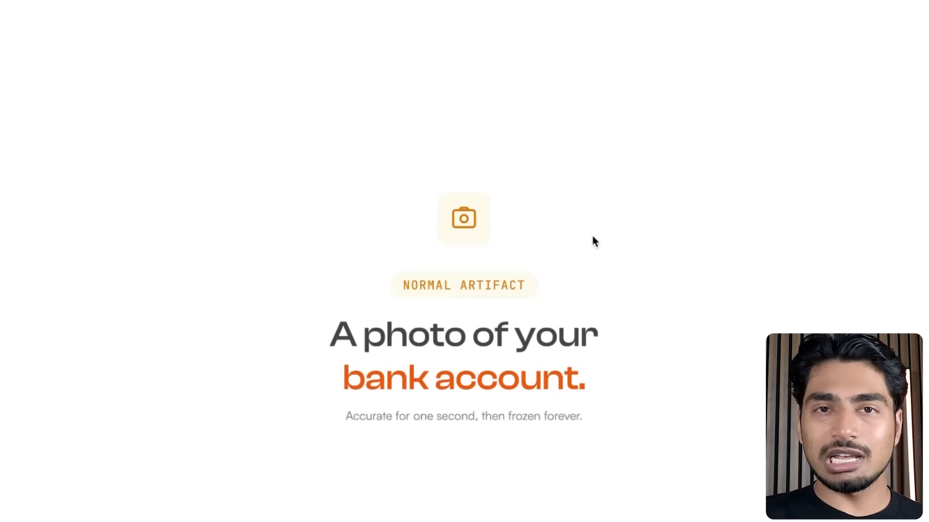
key("Right")
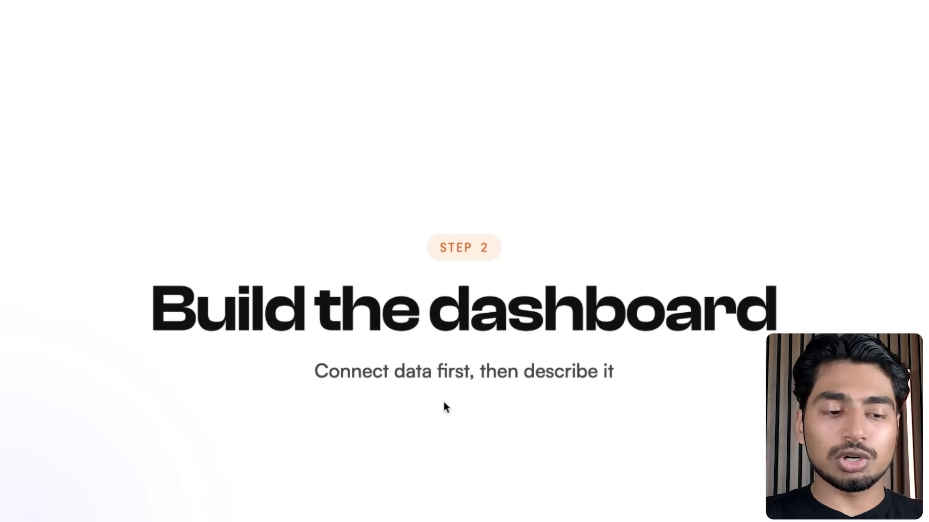
scroll(443, 405, "down", 1)
scroll(443, 405, "down", 2)
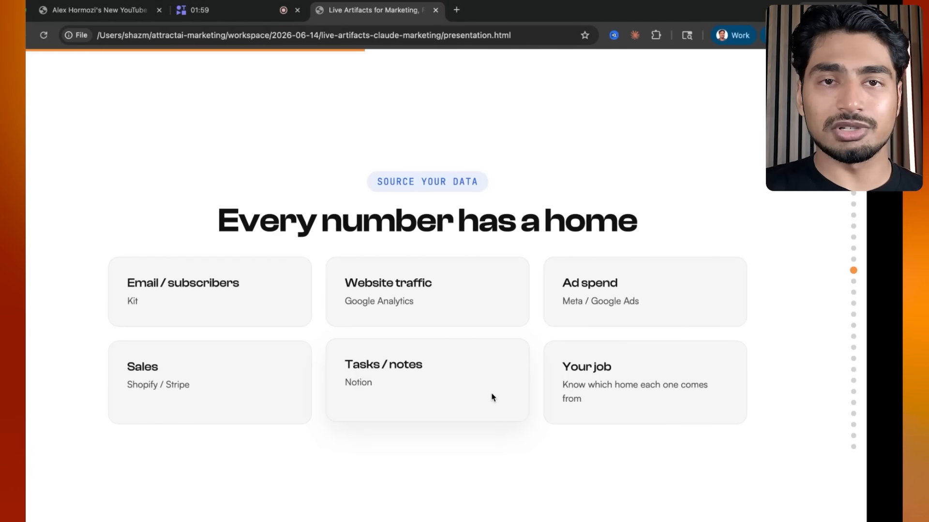
Step: Switch to Claude and open the directory of available connectors from the Customize page
key("ctrl+Right")
mouse_move(85, 13)
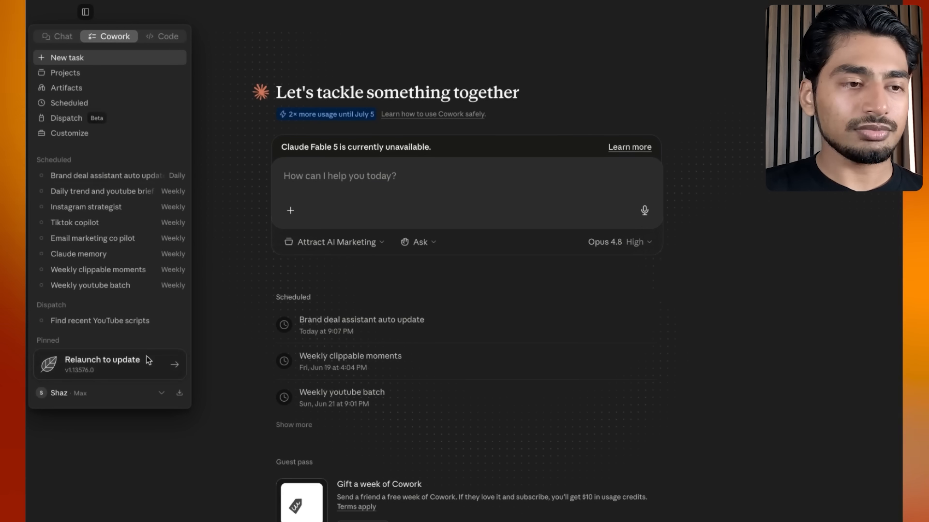
left_click(102, 134)
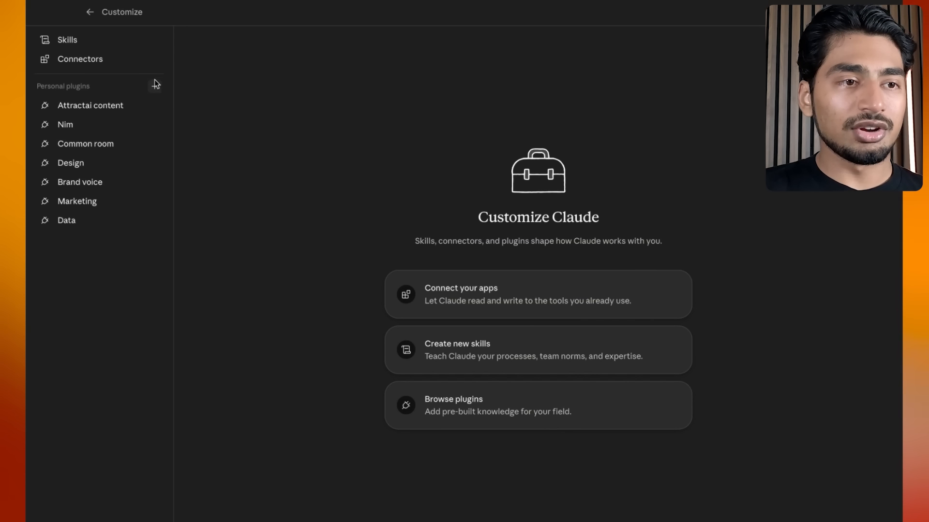
left_click(132, 61)
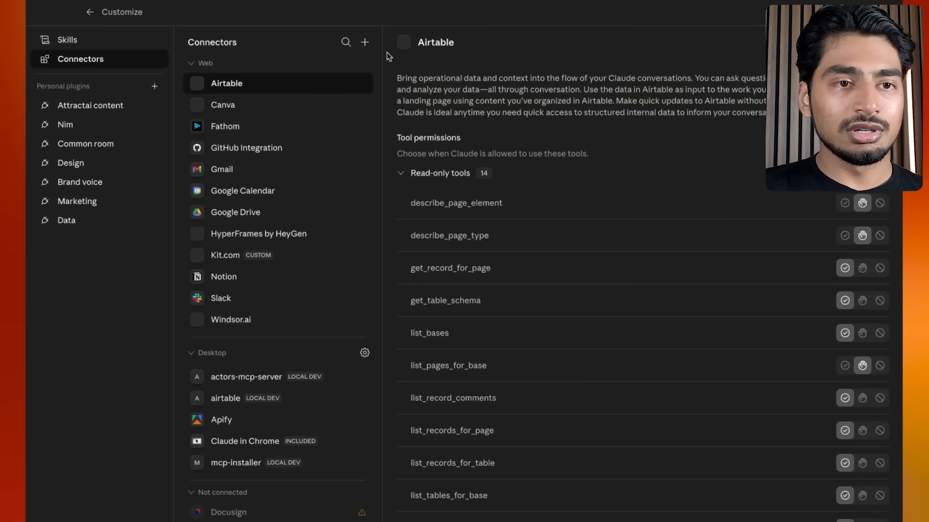
left_click(365, 42)
left_click(359, 64)
Step: Look through the connectors directory for the apps that can supply marketing data
scroll(474, 286, "down", 8)
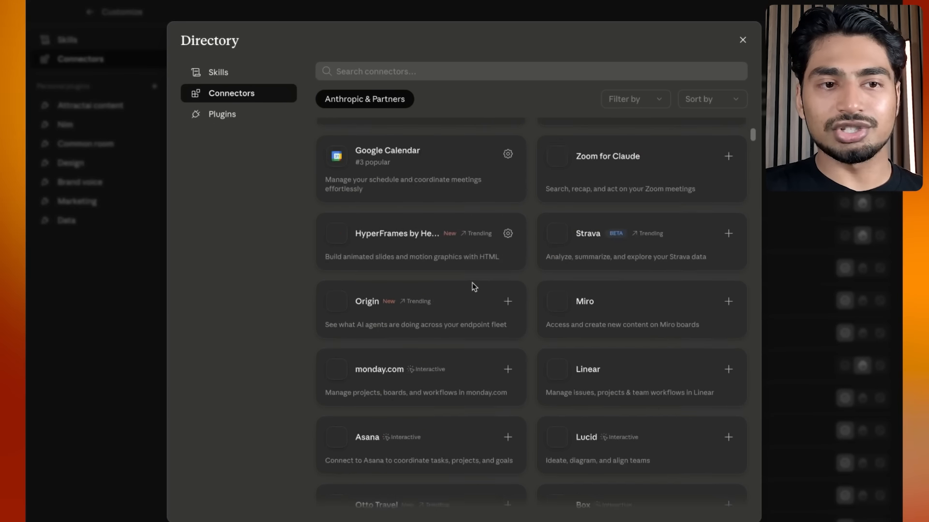
scroll(472, 286, "down", 20)
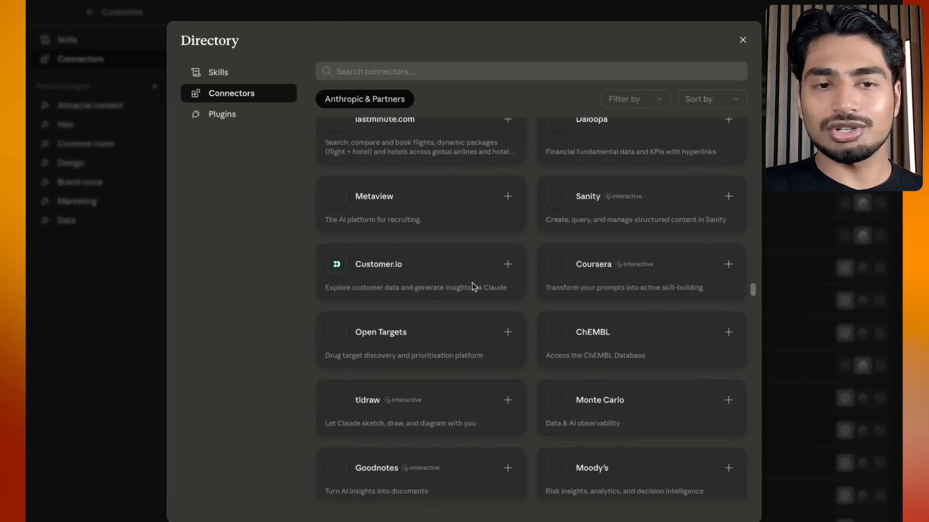
scroll(473, 287, "up", 15)
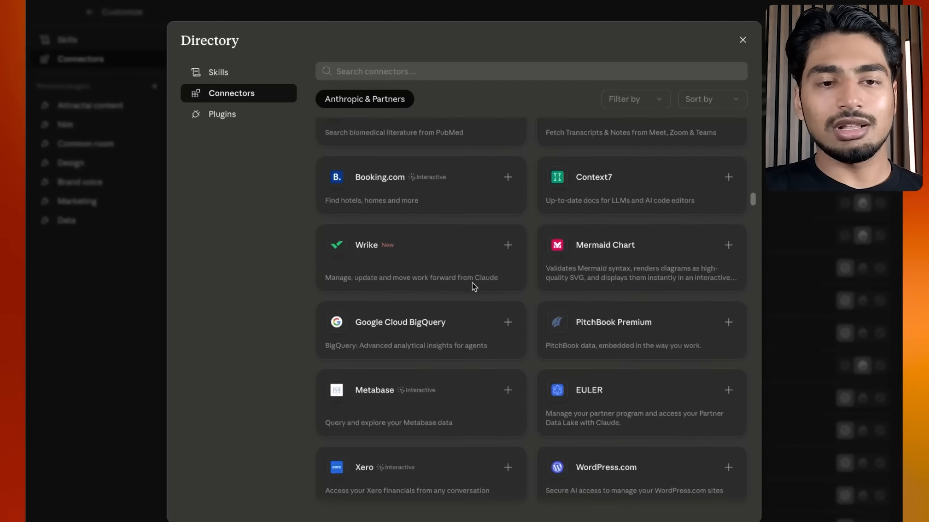
scroll(473, 282, "up", 10)
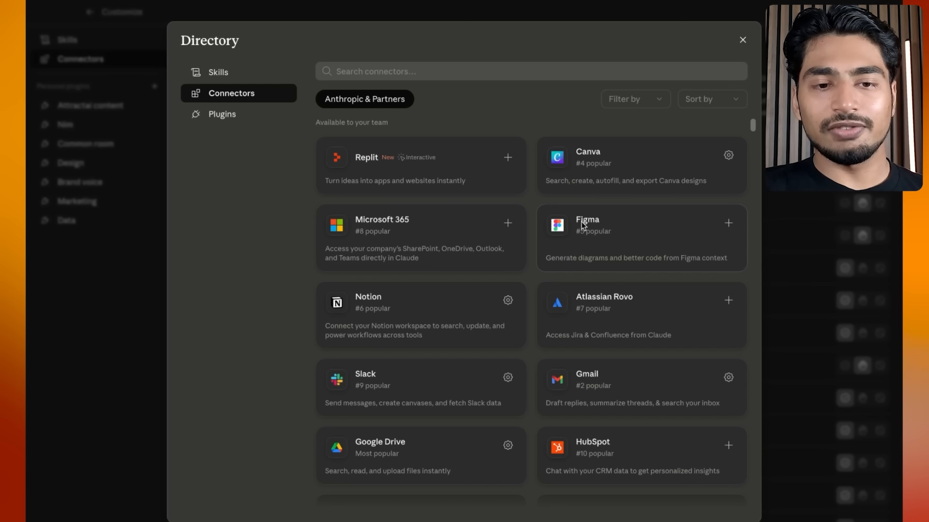
scroll(600, 254, "down", 1)
scroll(599, 254, "down", 7)
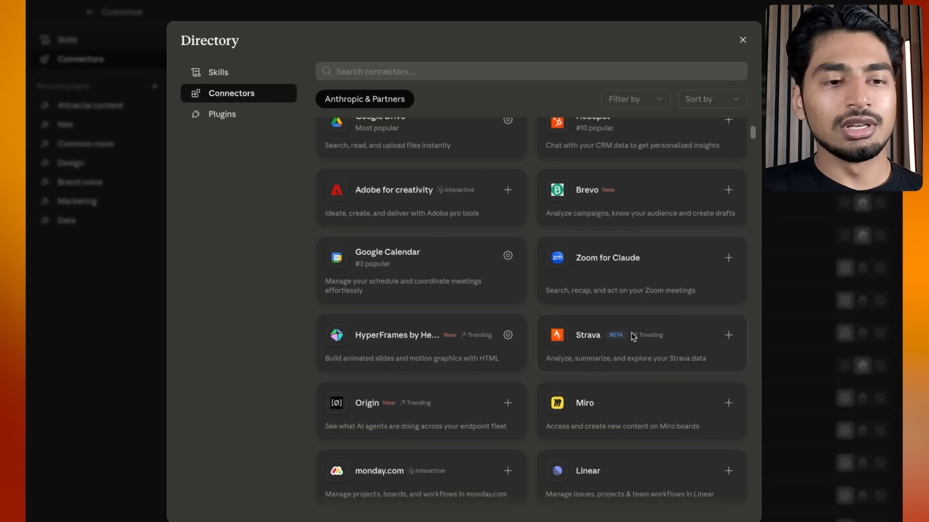
scroll(632, 333, "down", 5)
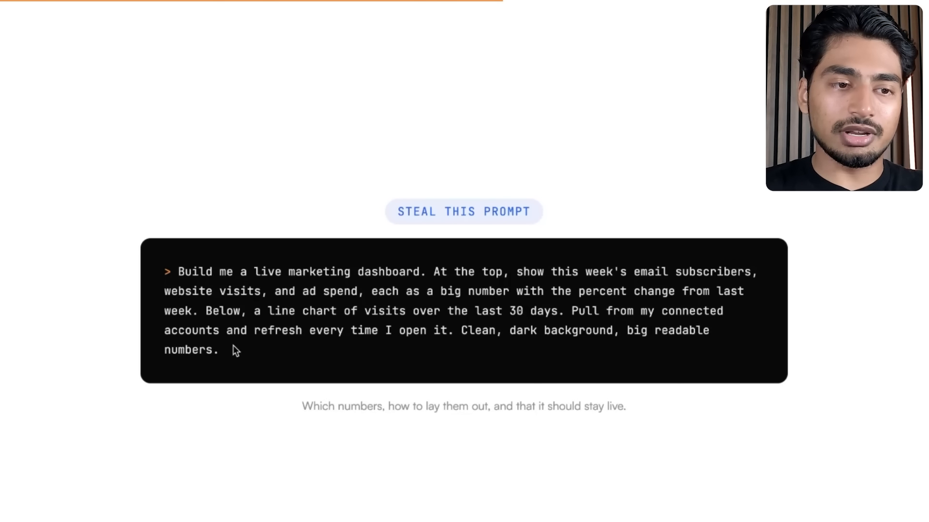
Step: Copy the live marketing dashboard prompt from the presentation and paste it into a new Cowork task in Claude
left_click_drag(227, 352, 174, 269)
key("super+c")
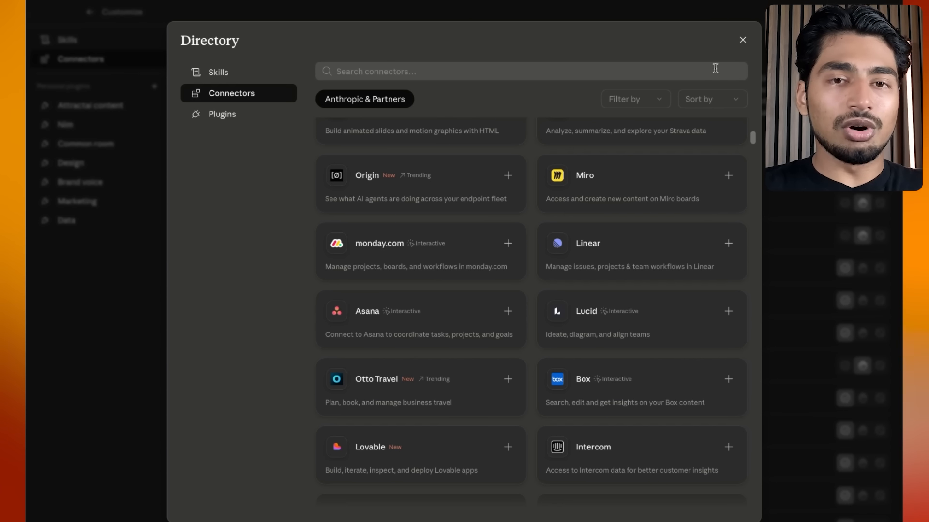
left_click(742, 41)
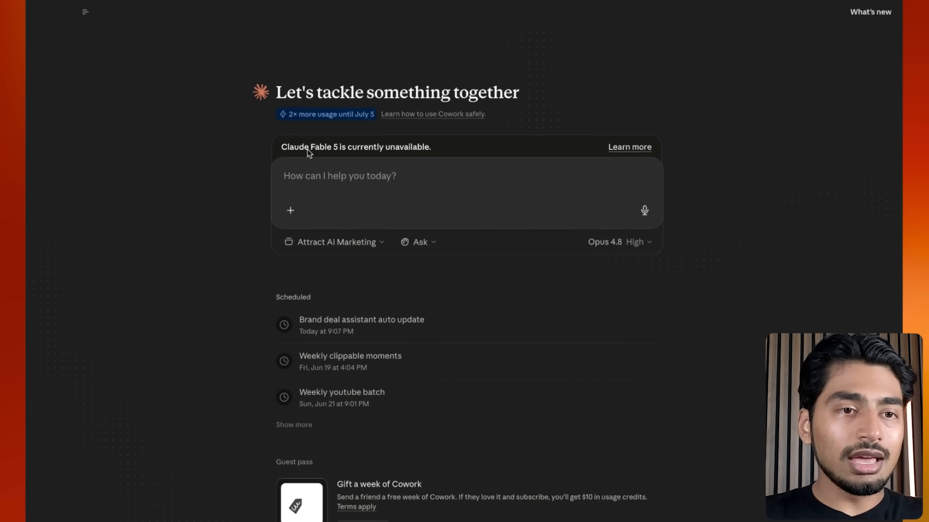
key("super+v")
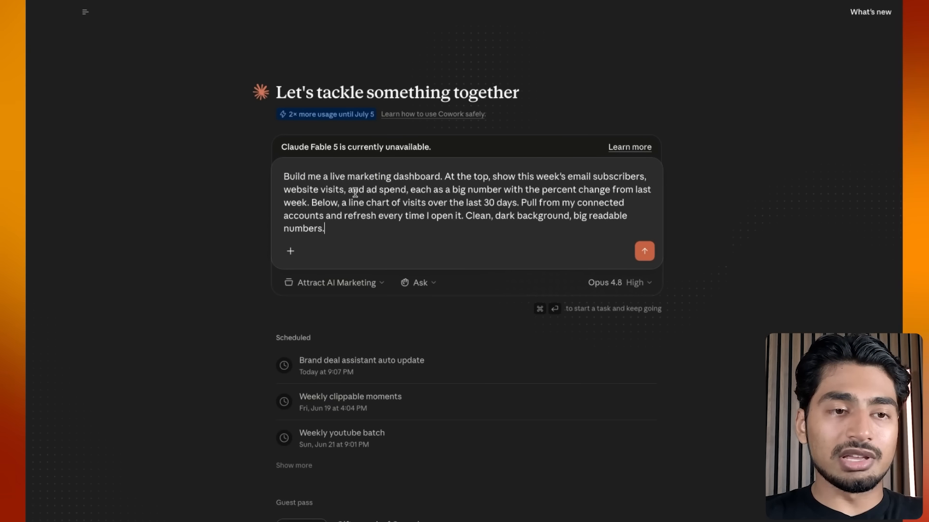
Step: Copy the entire pasted prompt and clear it from the task message
key("super+a")
key("super+c")
key("BackSpace")
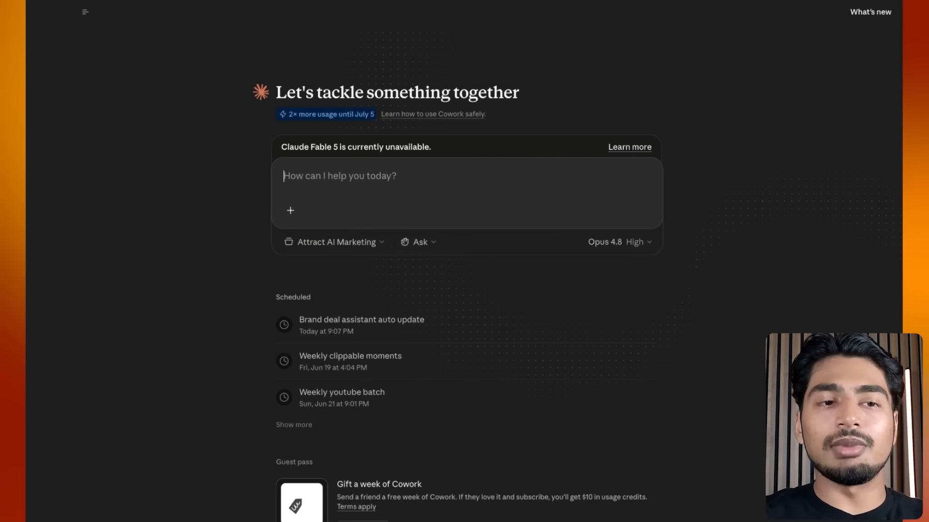
Step: Open the "50+ Proven YouTube Video Concepts" chat artifact from the Artifacts library and read through its report
mouse_move(91, 16)
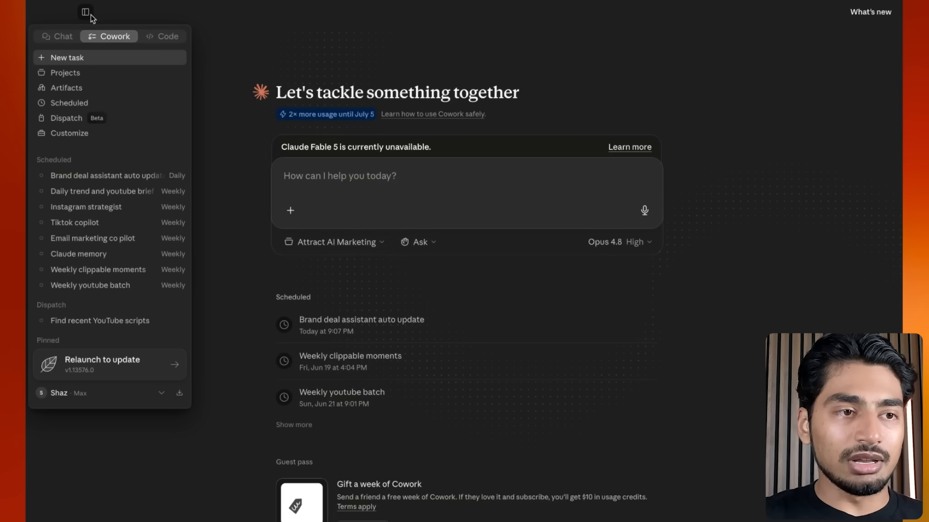
left_click(81, 88)
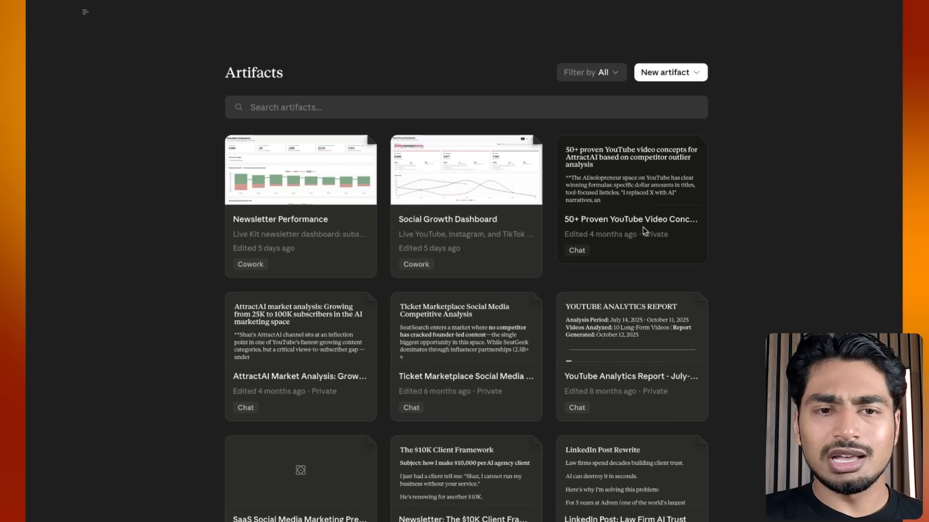
left_click(617, 202)
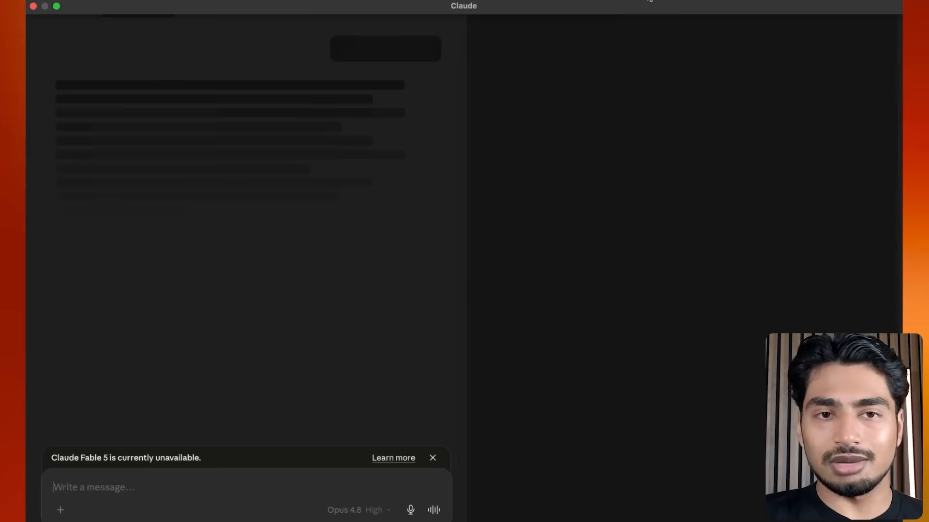
scroll(633, 268, "down", 20)
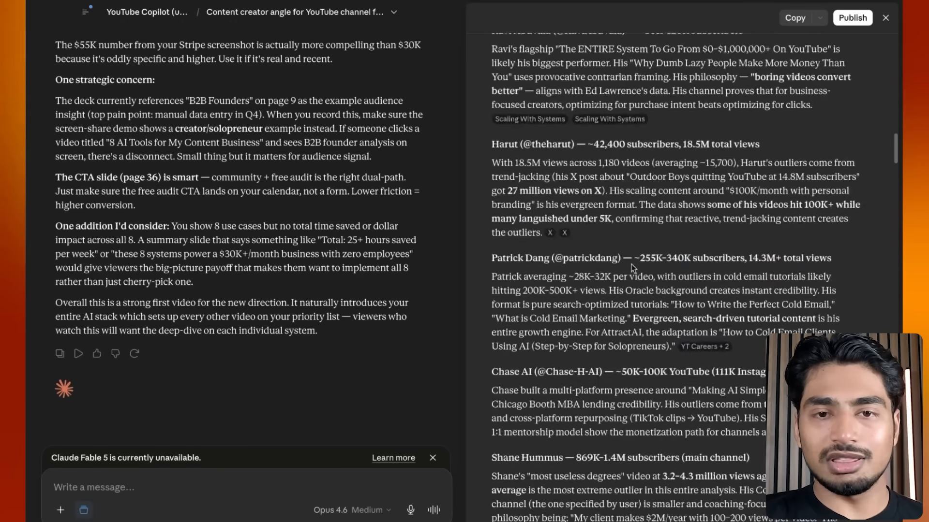
scroll(632, 268, "down", 20)
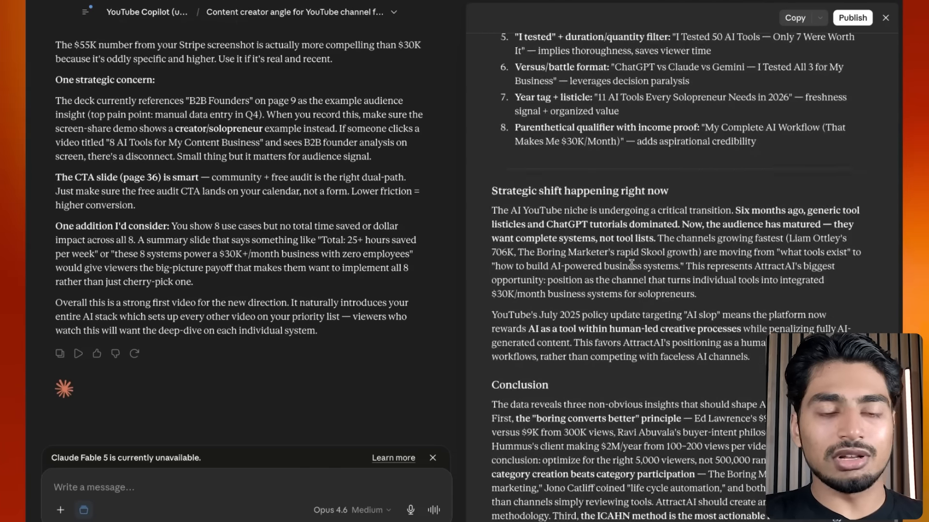
scroll(632, 264, "up", 20)
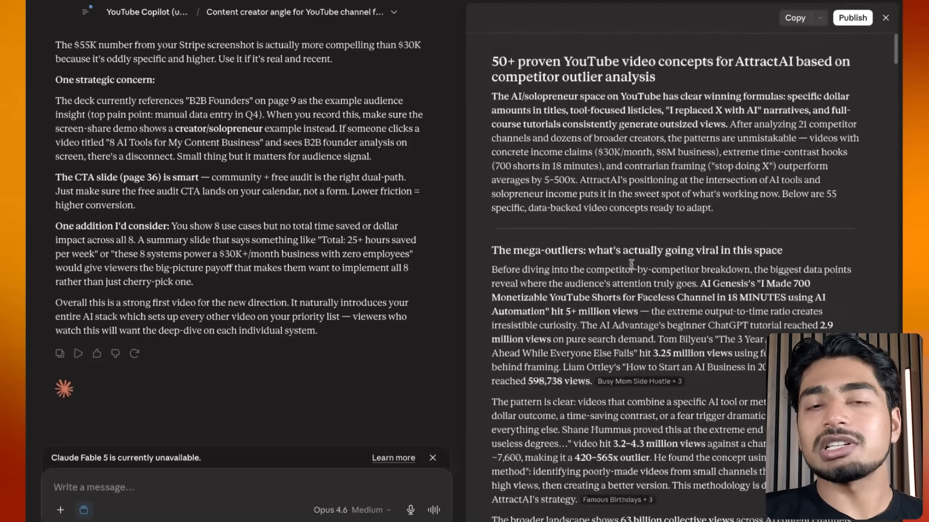
Step: Leave the chat artifact, return to Cowork and paste the live marketing dashboard prompt into a new task
mouse_move(85, 11)
left_click(83, 91)
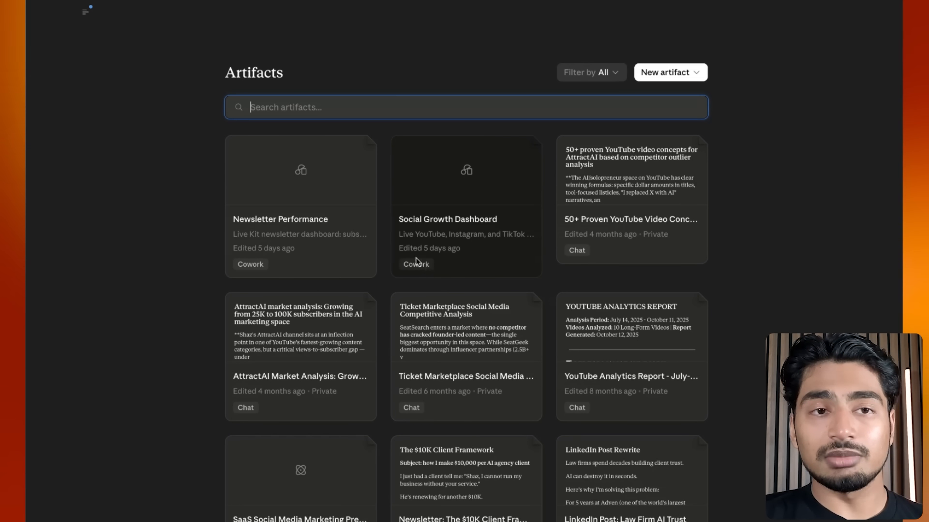
mouse_move(81, 11)
left_click(105, 36)
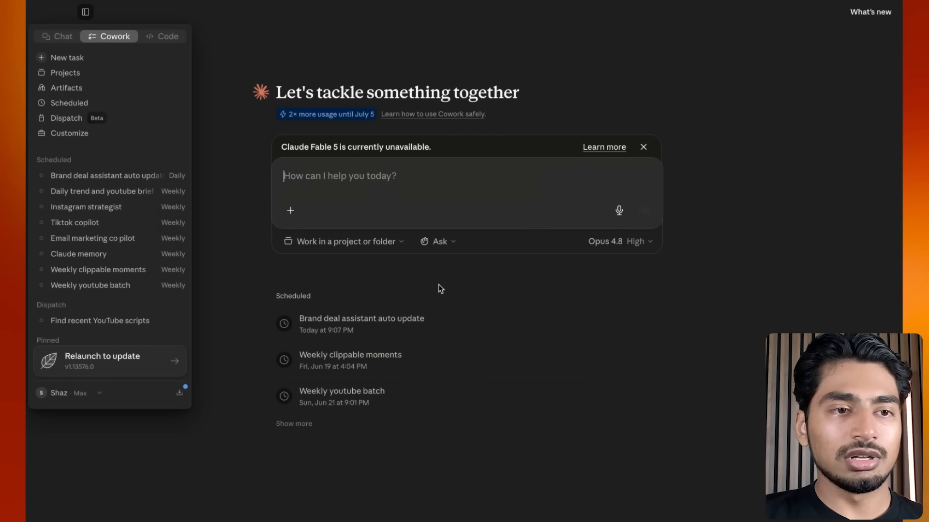
key("super+v")
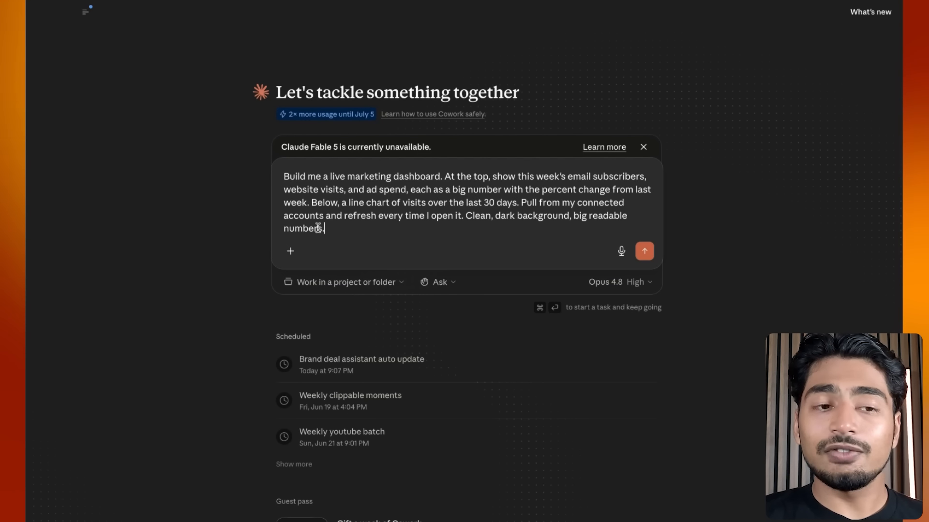
Step: Check the prompt slide in the Chrome presentation, return to Claude and review the metrics named in the pasted prompt
key("ctrl+Left")
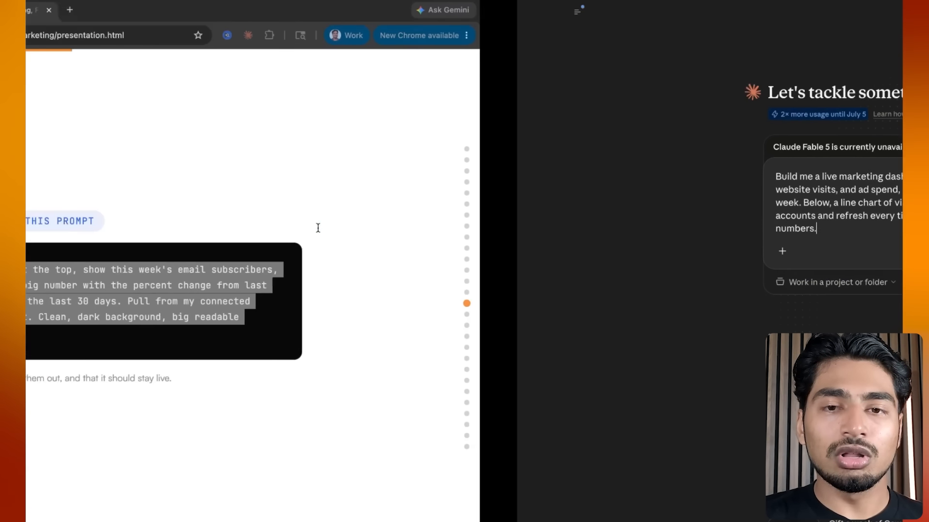
left_click(355, 202)
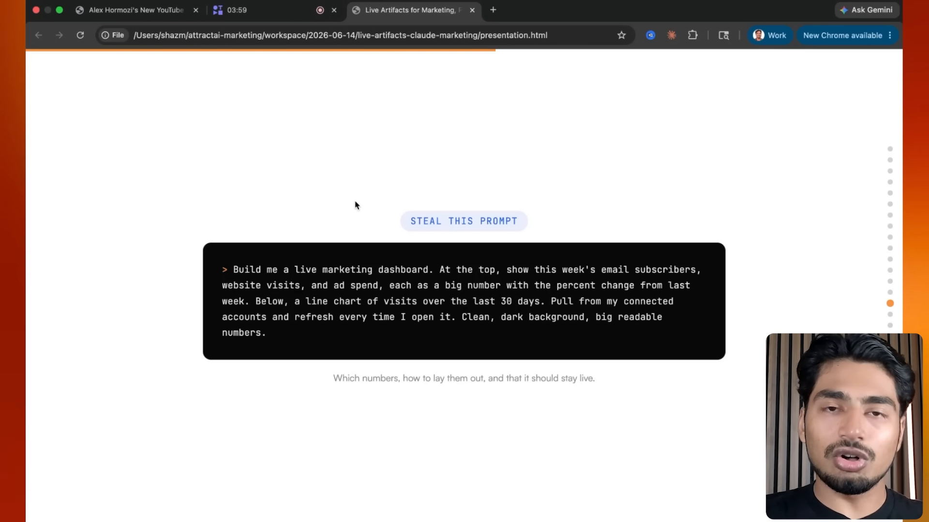
key("ctrl+Right")
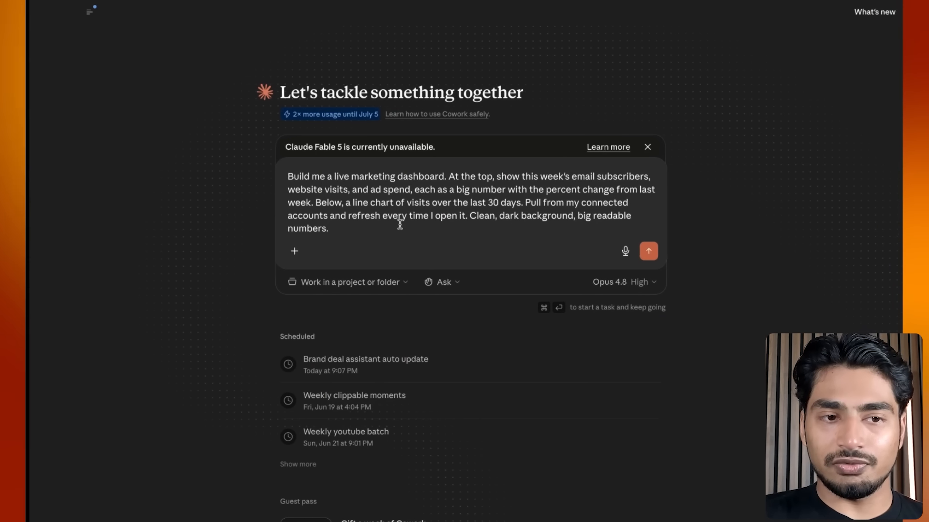
left_click_drag(333, 190, 439, 191)
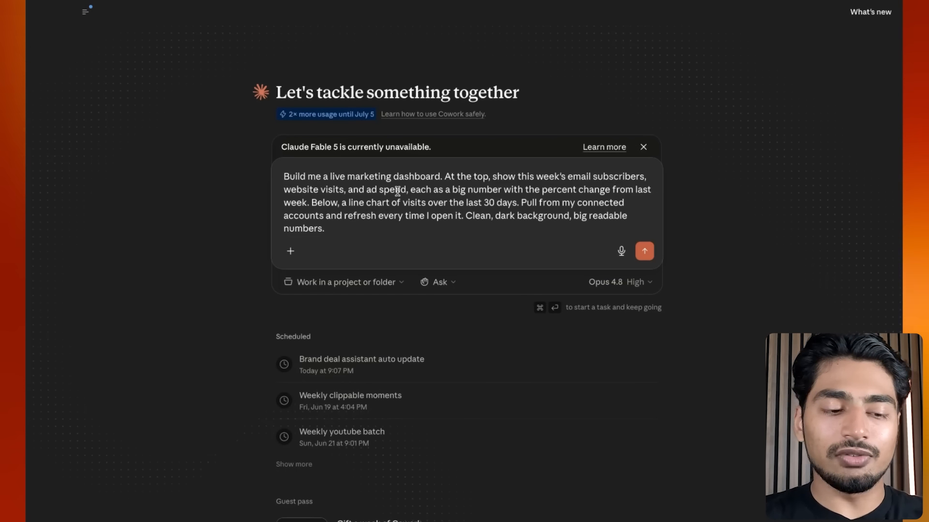
Step: Remove the dashboard prompt from the new Cowork task, keeping a copy on the clipboard
key("super+a")
key("super+c")
key("BackSpace")
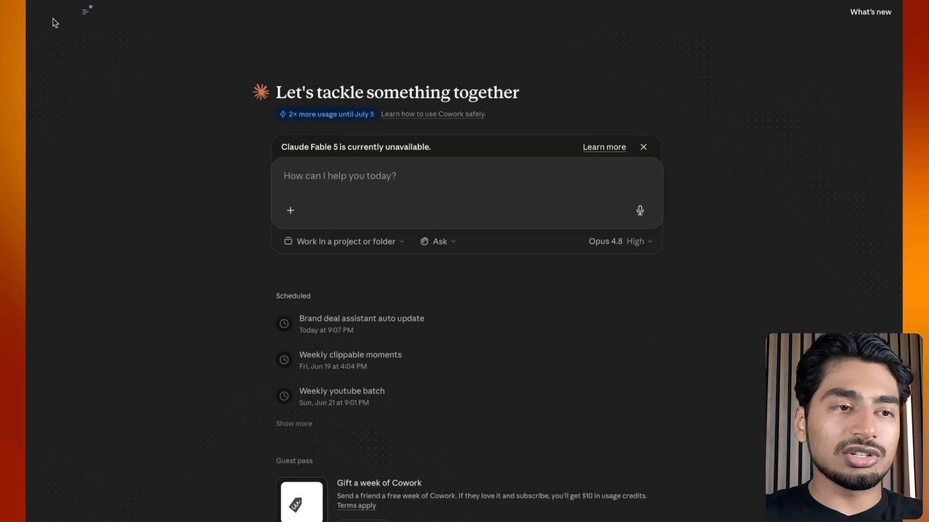
Step: Open the Social Growth Dashboard from the Artifacts library and examine its platform figures, daily views and follower growth charts
mouse_move(85, 13)
left_click(85, 86)
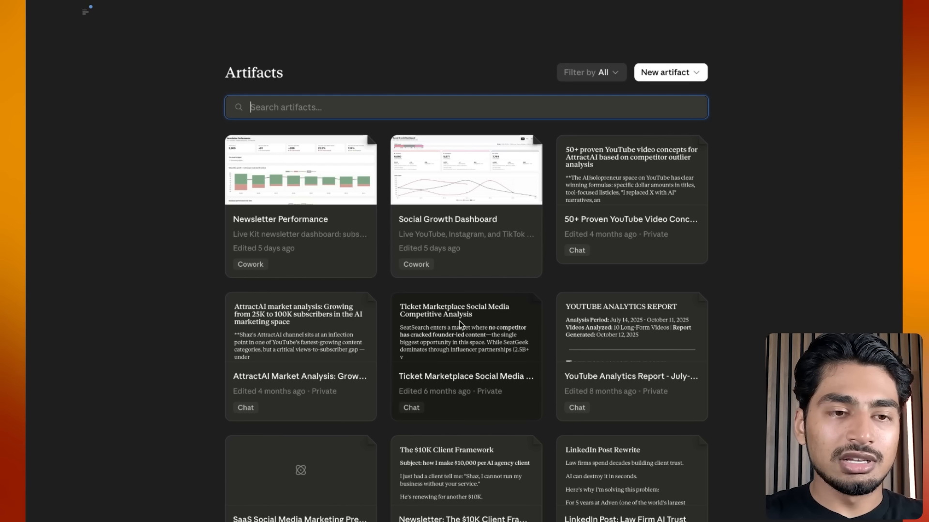
left_click(523, 239)
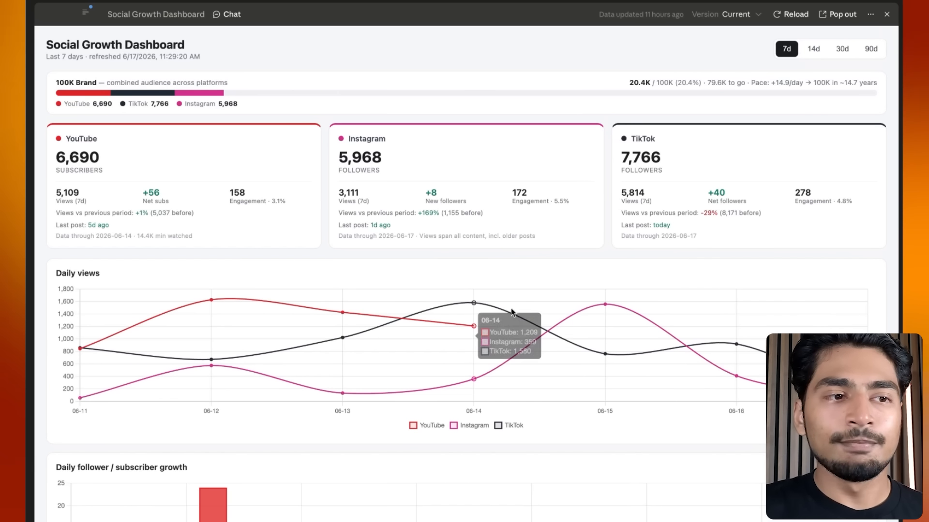
mouse_move(622, 314)
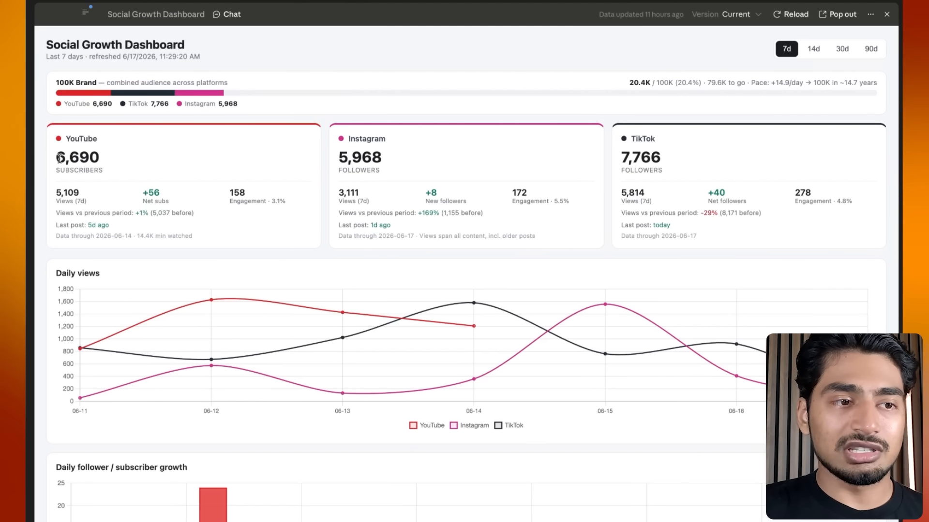
mouse_move(649, 342)
scroll(648, 342, "down", 2)
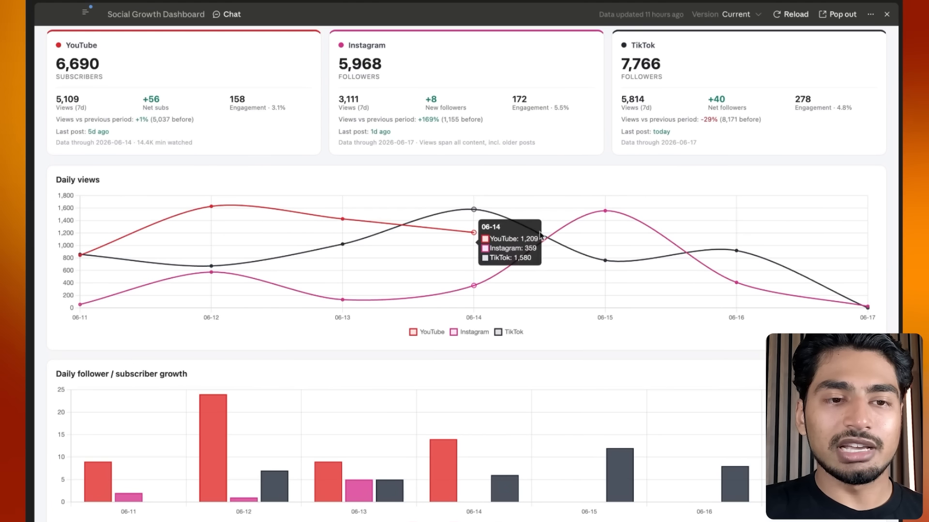
scroll(651, 256, "down", 3)
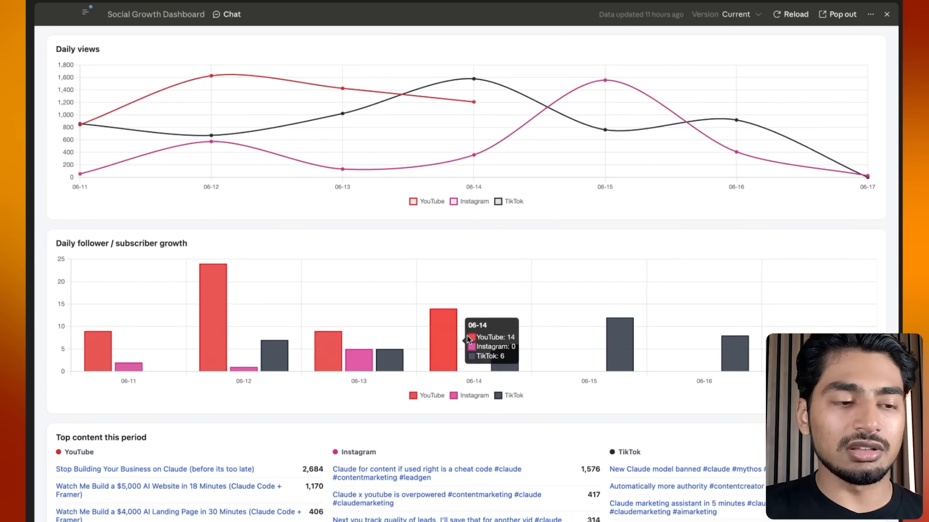
Step: Examine the follower growth chart and the top content per platform in the Social Growth Dashboard, ending back at its overview
scroll(472, 334, "down", 3)
left_click(116, 518)
scroll(119, 521, "down", 1)
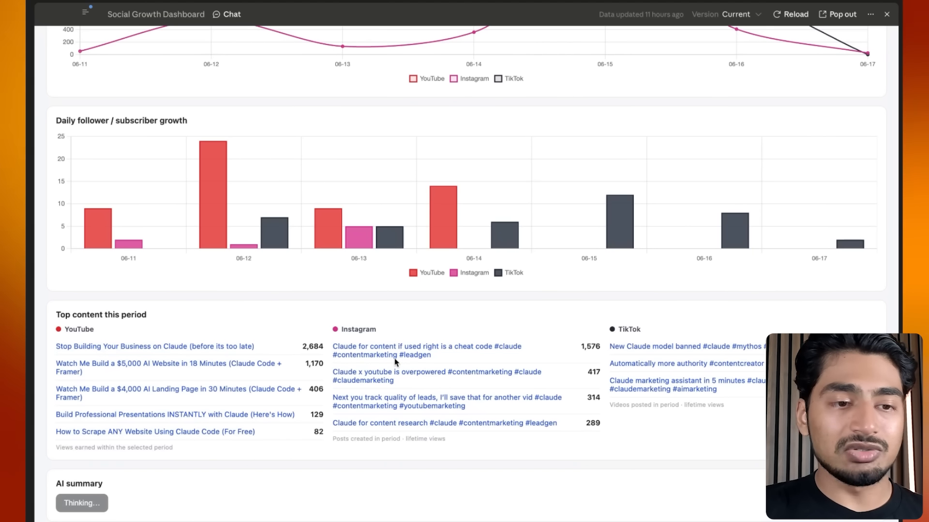
scroll(676, 367, "up", 10)
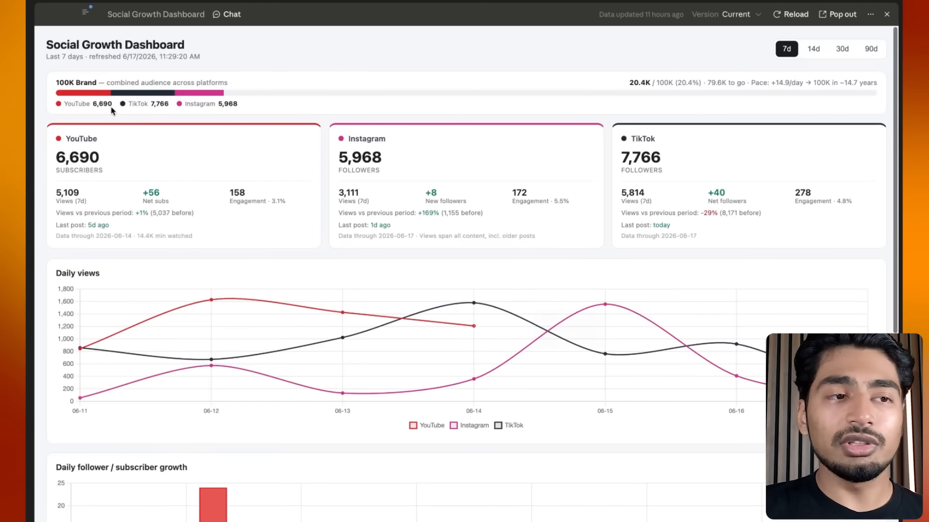
Step: Paste the live marketing dashboard prompt into a new Cowork task and clear it again
left_click(86, 12)
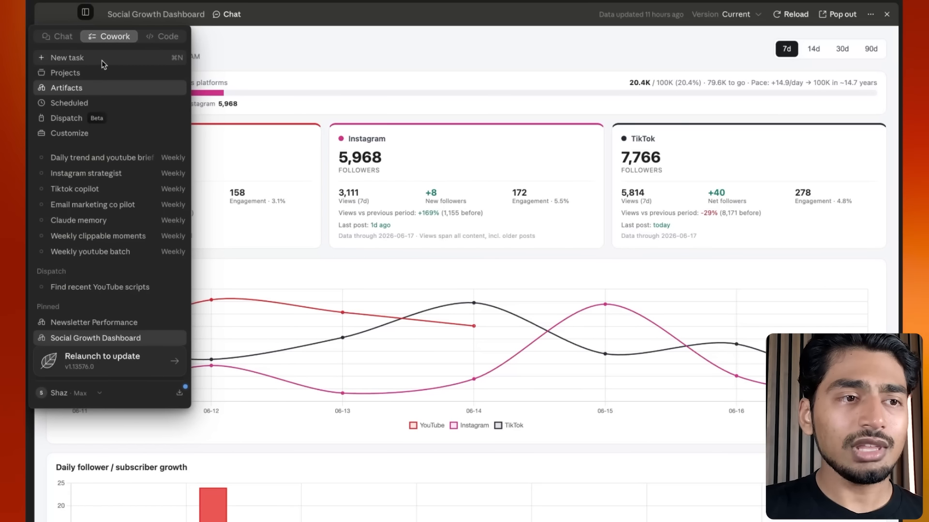
left_click(67, 58)
key("super+v")
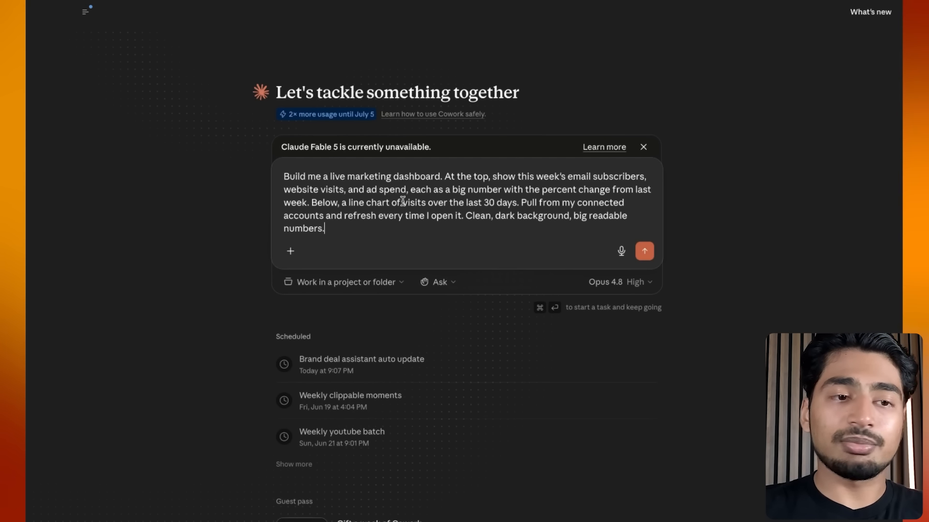
key("BackSpace")
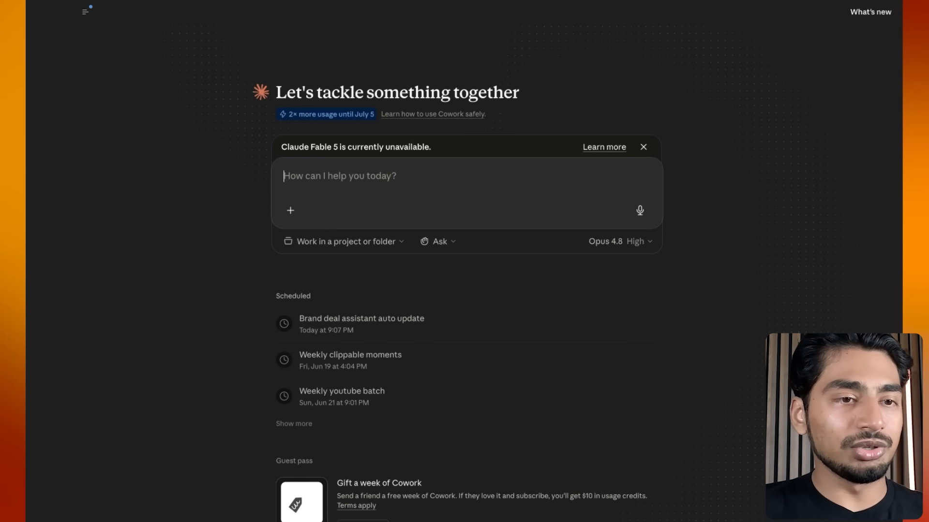
Step: Open the pinned Newsletter Performance artifact and examine its subscriber figures, growth charts, recent broadcasts and top clicked links
mouse_move(87, 12)
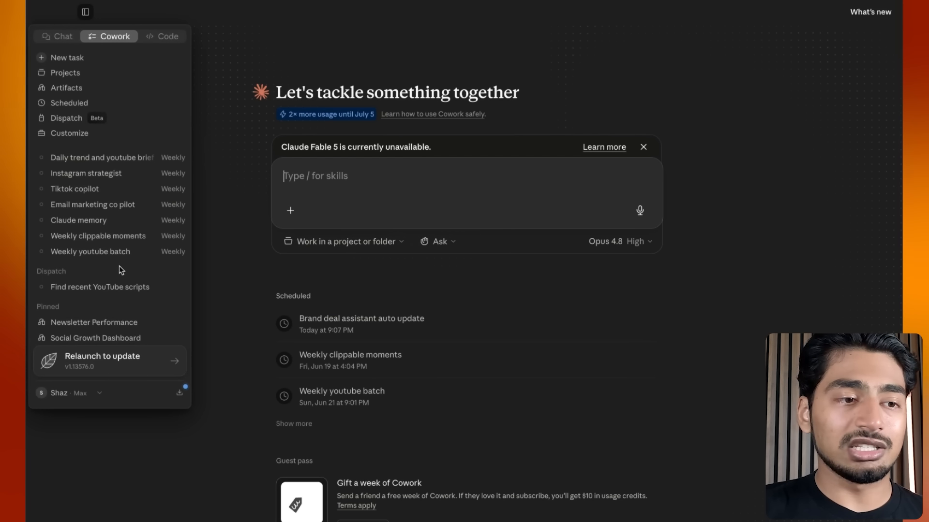
scroll(115, 287, "down", 1)
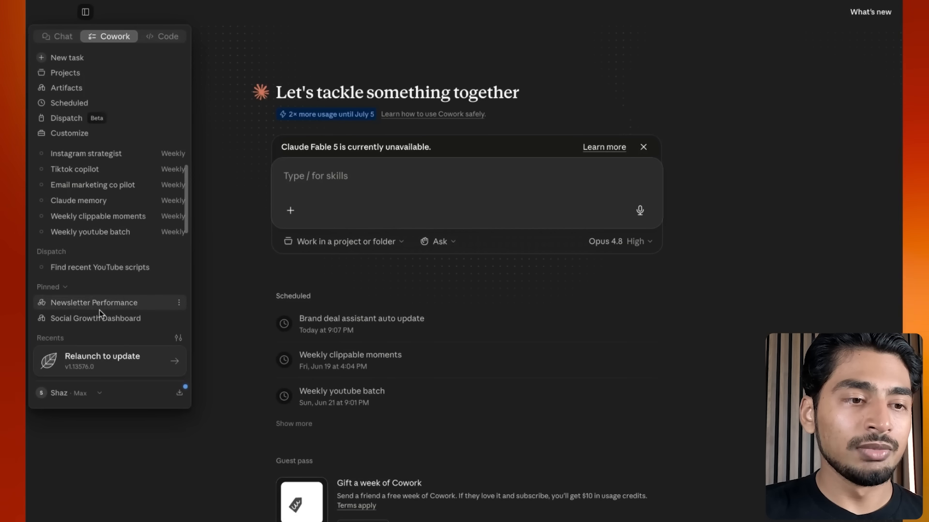
left_click(118, 305)
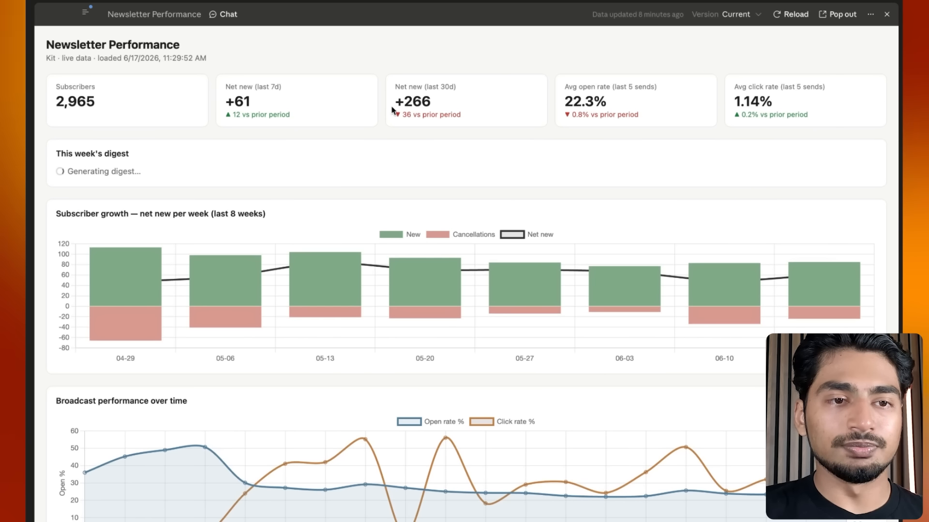
scroll(230, 140, "down", 15)
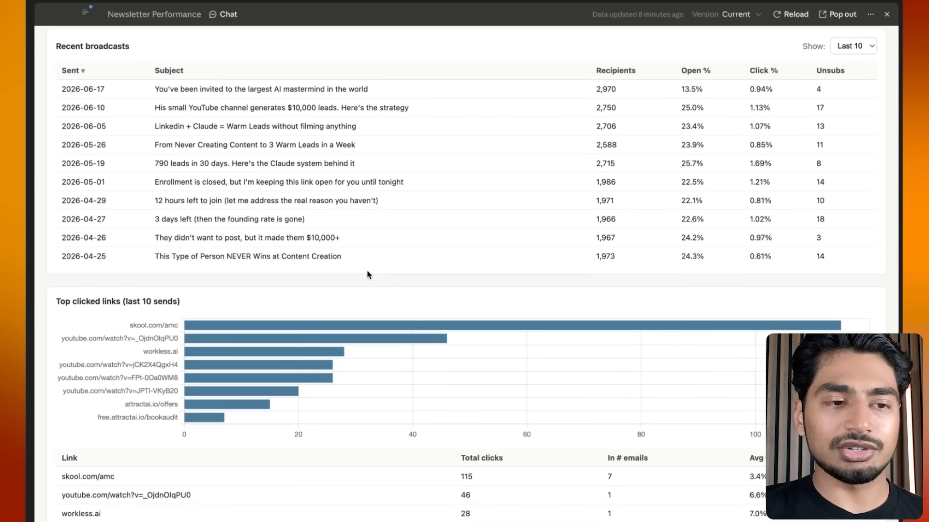
scroll(366, 270, "down", 9)
scroll(366, 270, "up", 10)
scroll(367, 269, "down", 1)
scroll(201, 388, "up", 15)
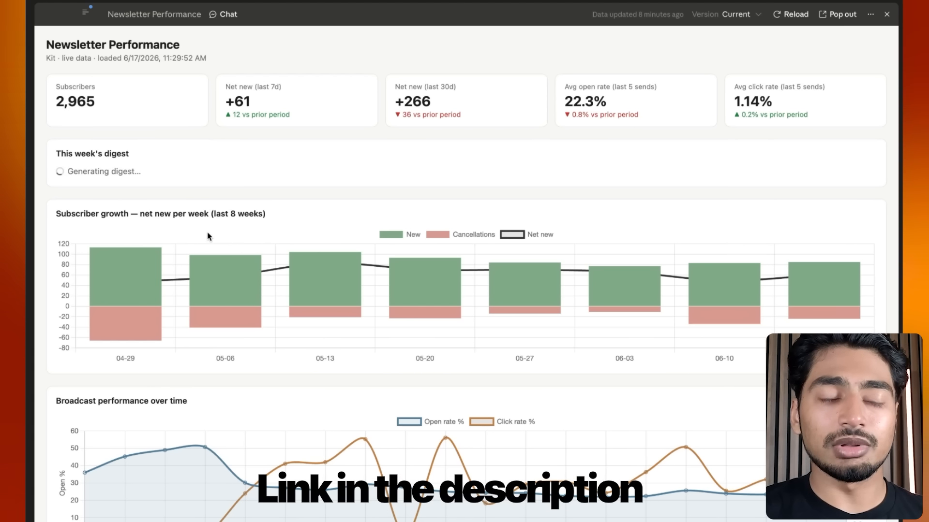
Step: Return to the Cowork start page and open the pinned Social Growth Dashboard
mouse_move(89, 11)
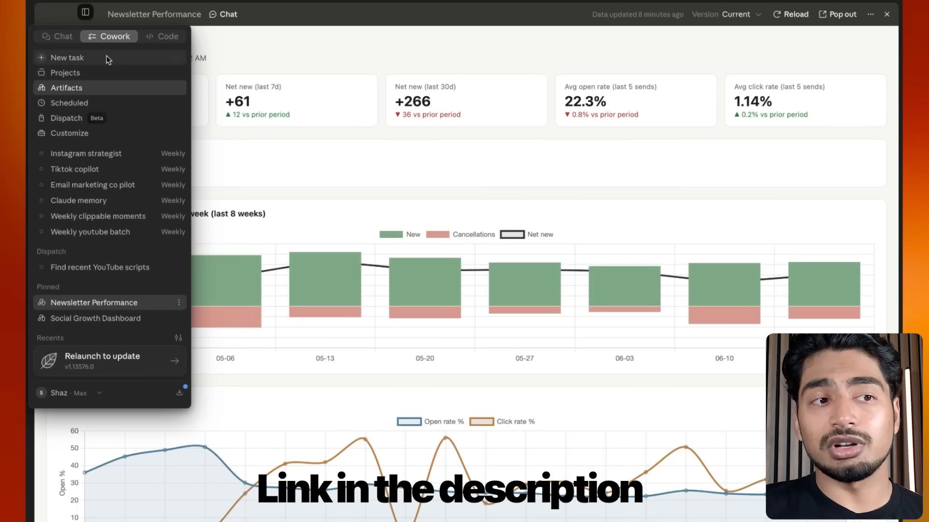
left_click(114, 38)
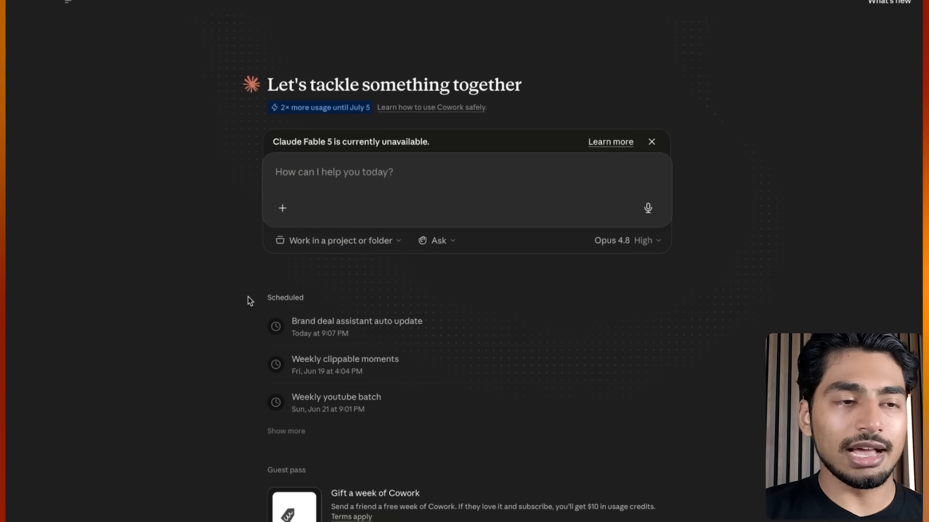
mouse_move(67, 6)
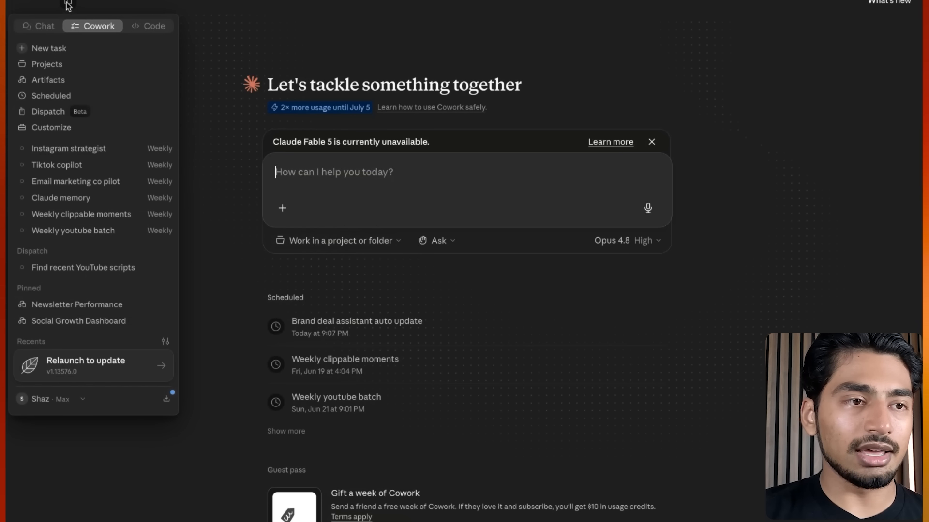
left_click(86, 319)
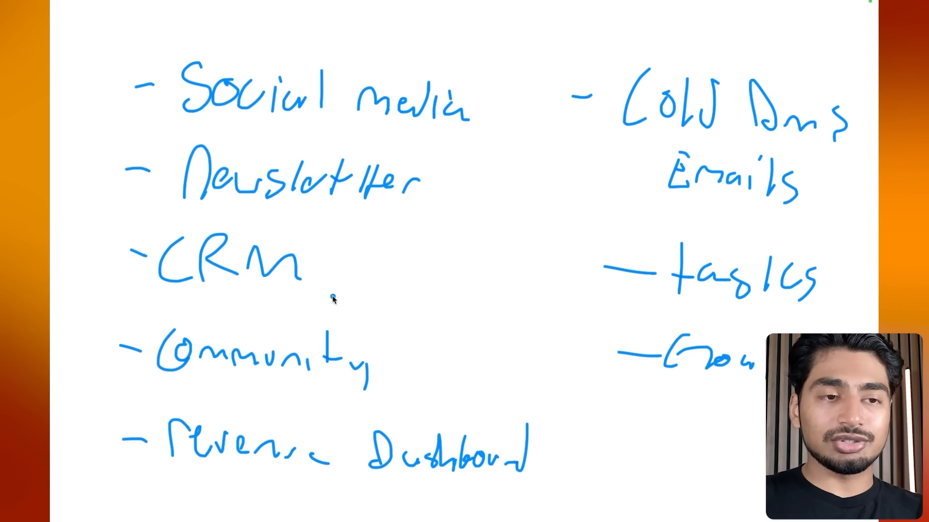
Step: Switch to the whiteboard and underline Social media, Newsletter and CRM in the handwritten list of dashboard ideas
left_click_drag(193, 130, 459, 138)
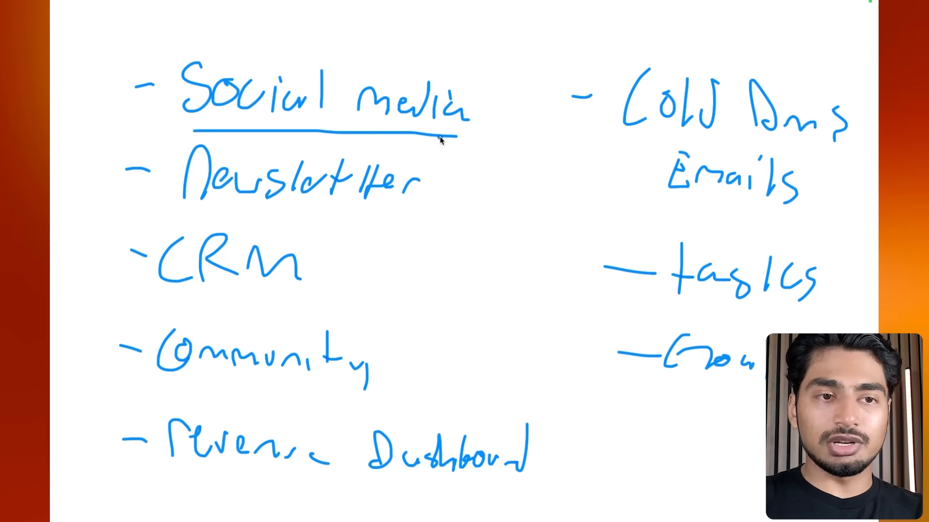
left_click_drag(180, 225, 182, 228)
left_click_drag(142, 308, 322, 309)
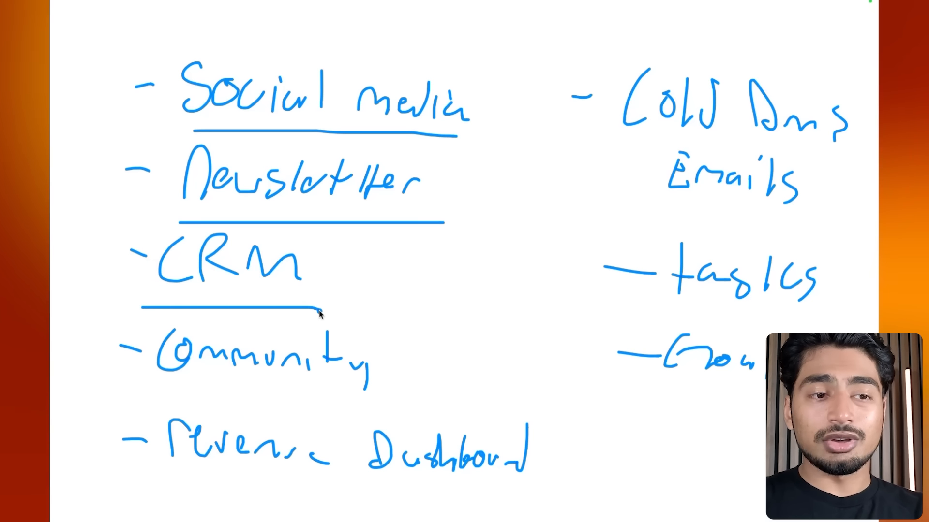